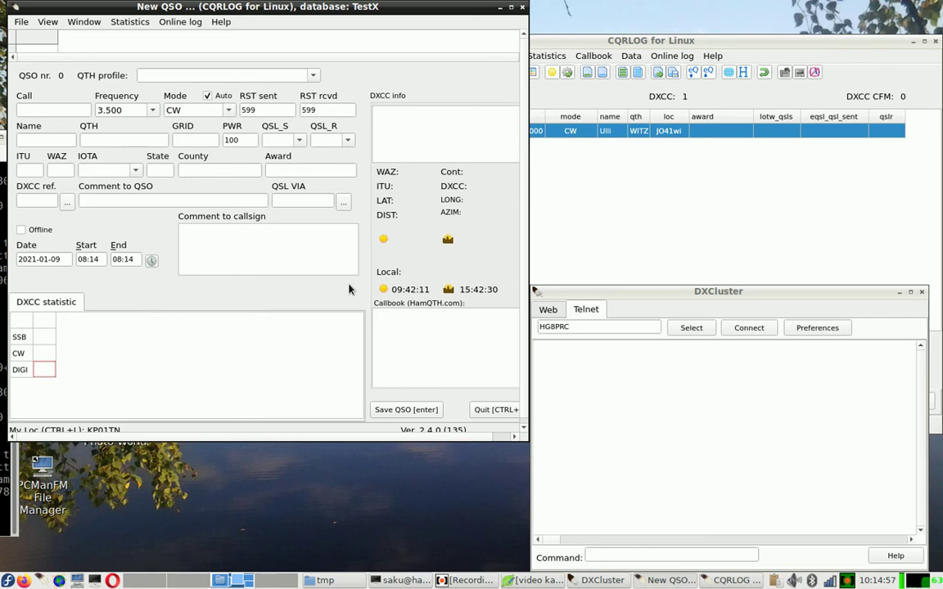
Step: Try to send a DX spot, and connect the telnet DX cluster to the OH1AB node
key(ctrl+w)
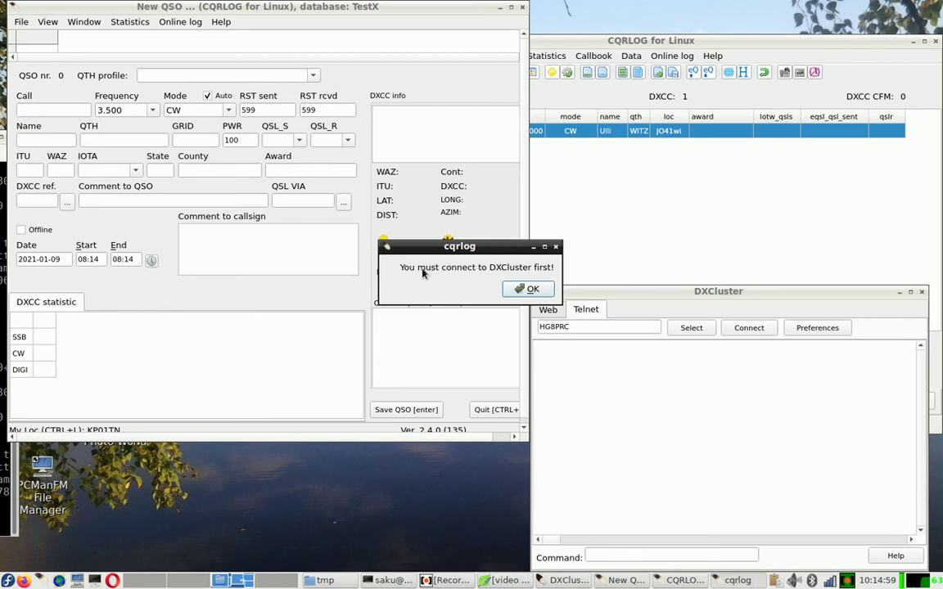
click(528, 290)
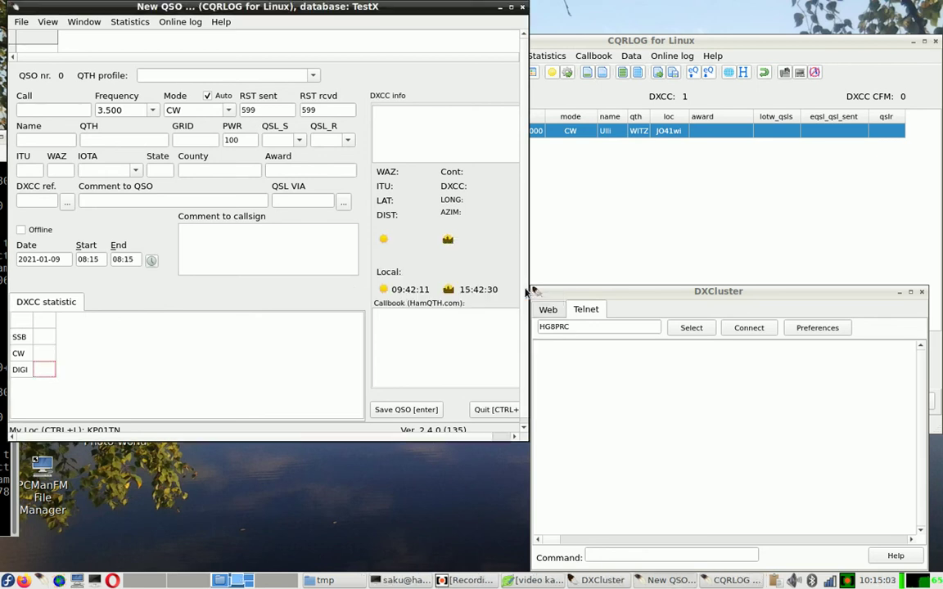
click(699, 330)
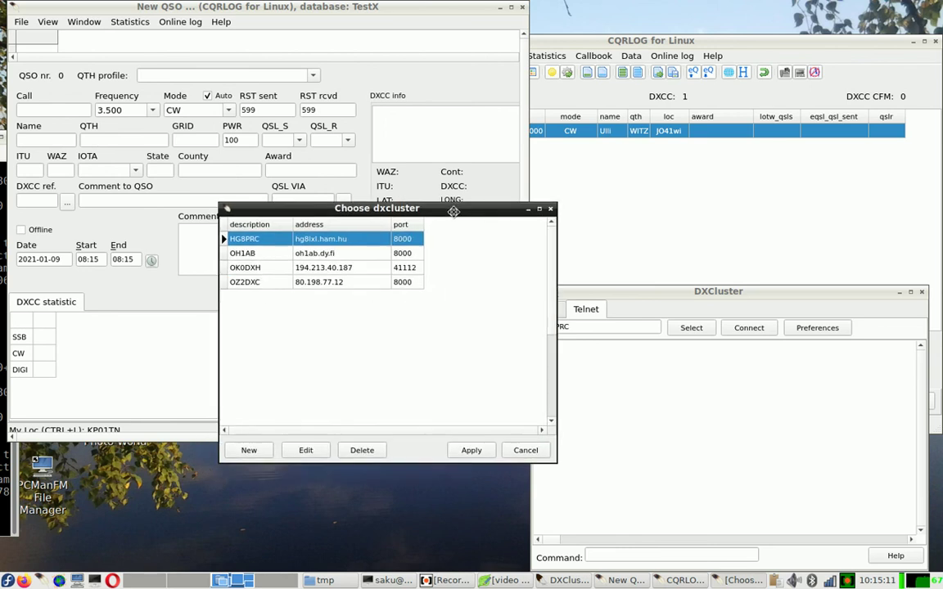
click(261, 254)
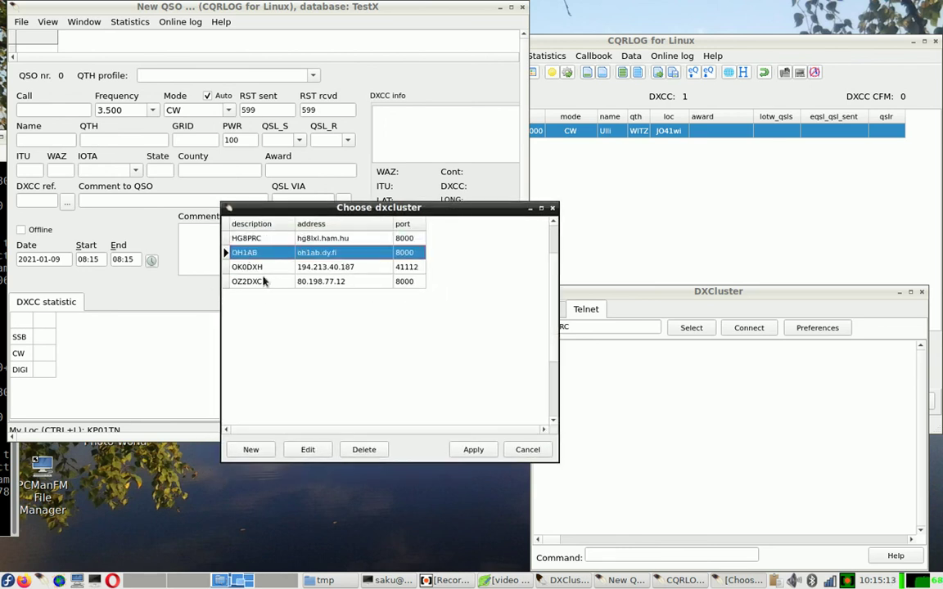
click(473, 449)
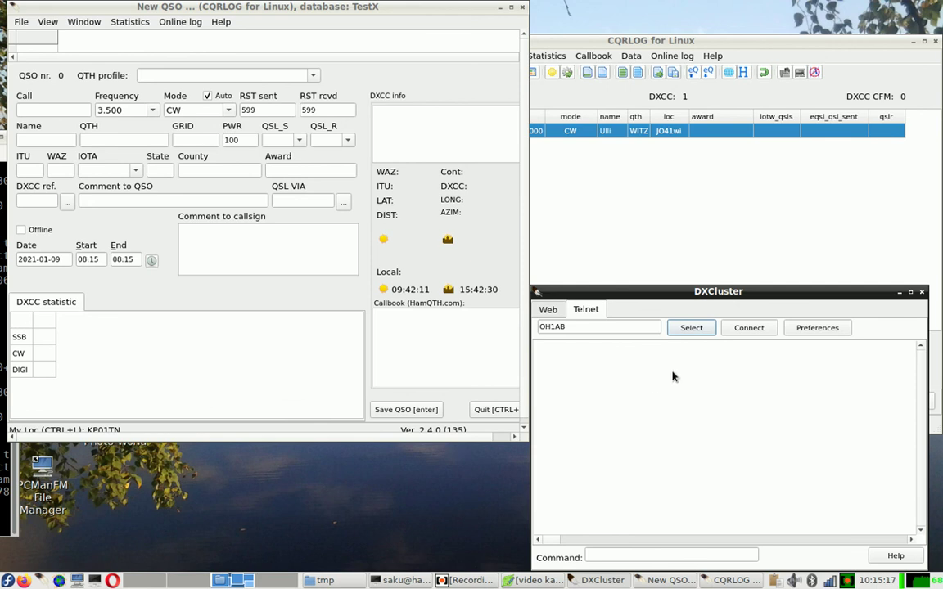
click(748, 329)
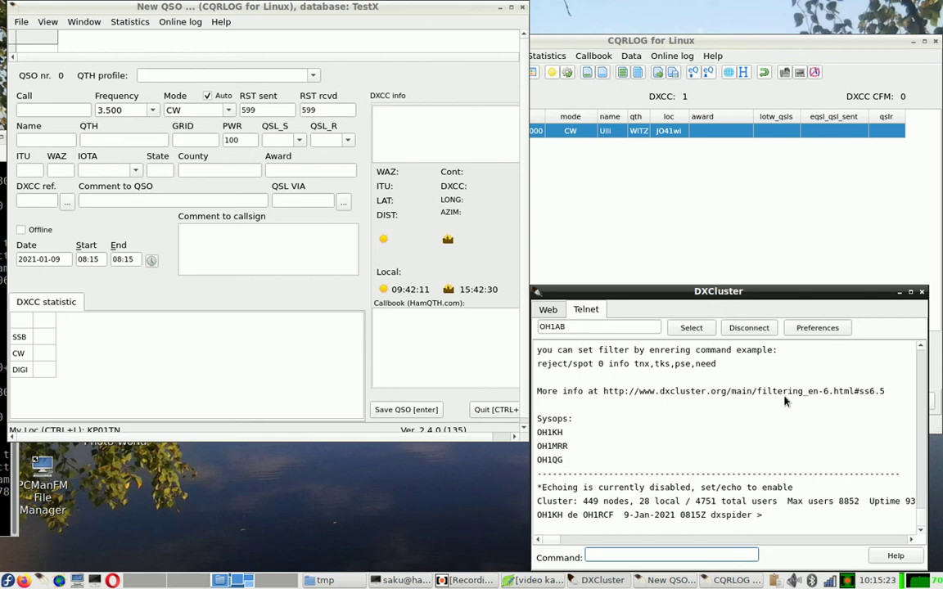
Step: Increase the DX cluster's chat size to open a separate chat area above the spot list
click(821, 329)
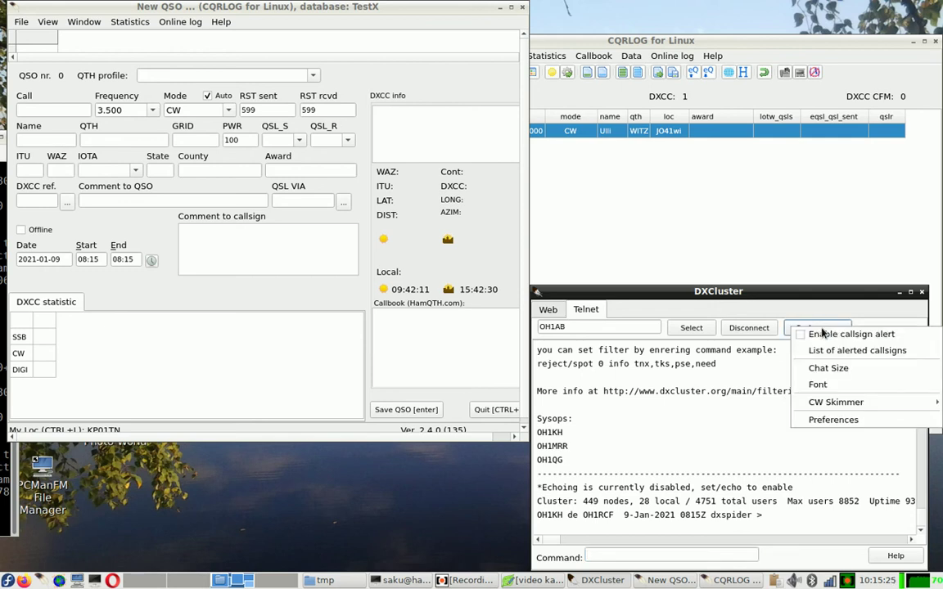
click(833, 375)
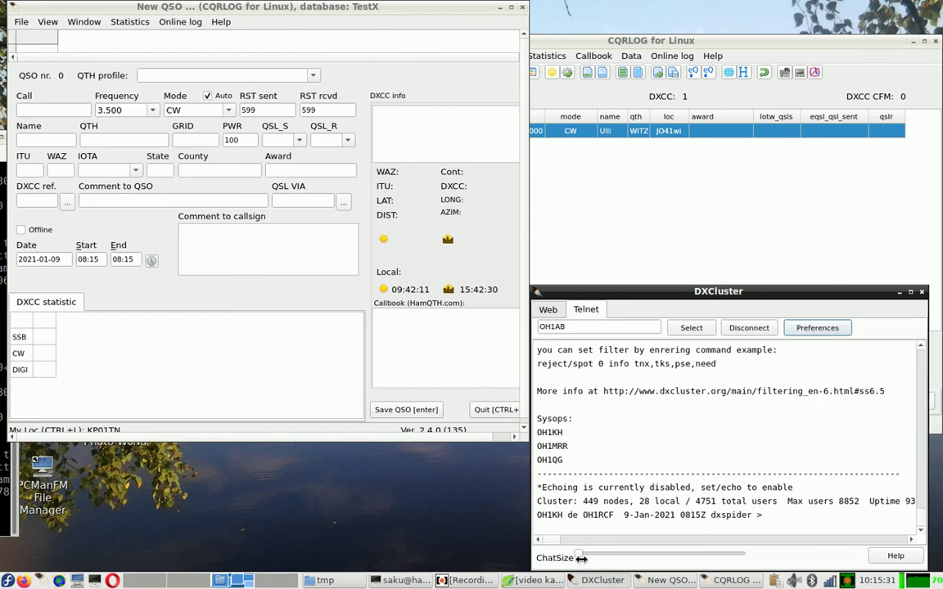
drag(581, 557, 622, 555)
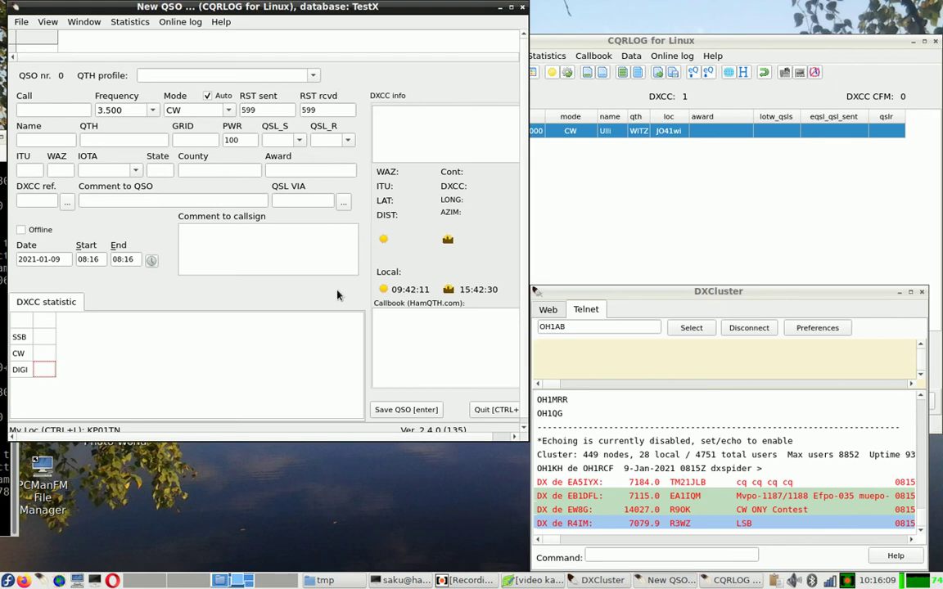
Step: Prepare a DX spot for the last logged QSO and enter "SAC contest" as its user message string
key(ctrl+a)
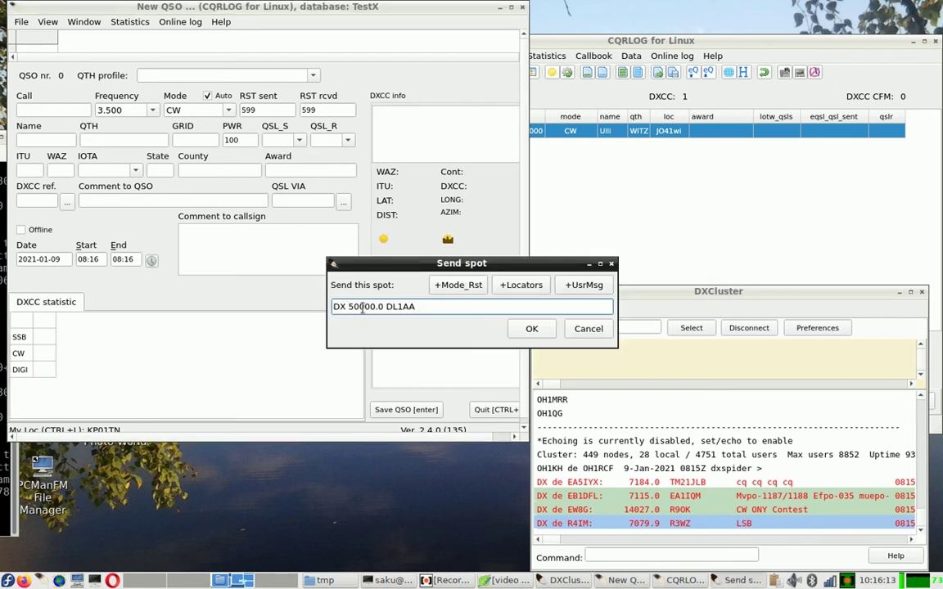
click(551, 39)
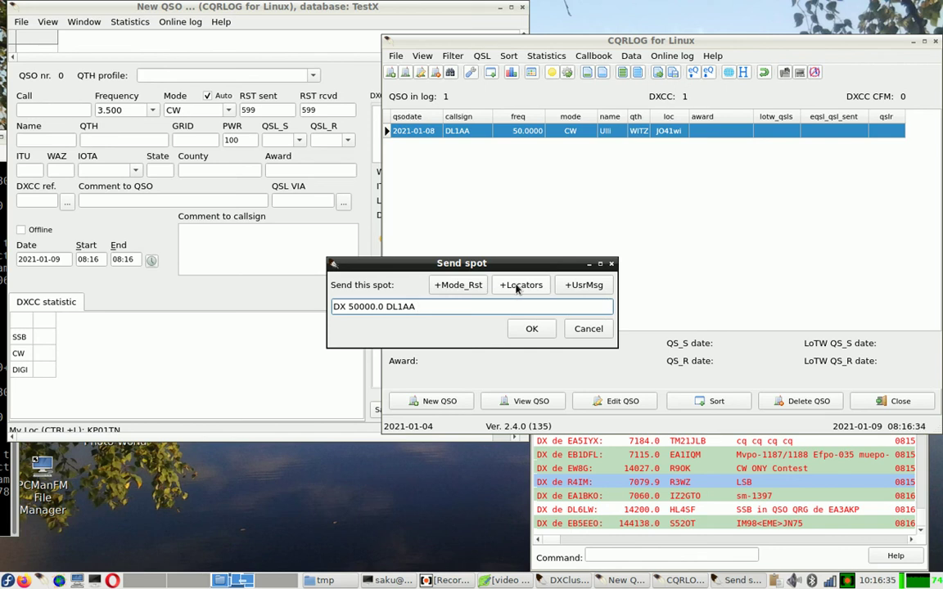
click(583, 287)
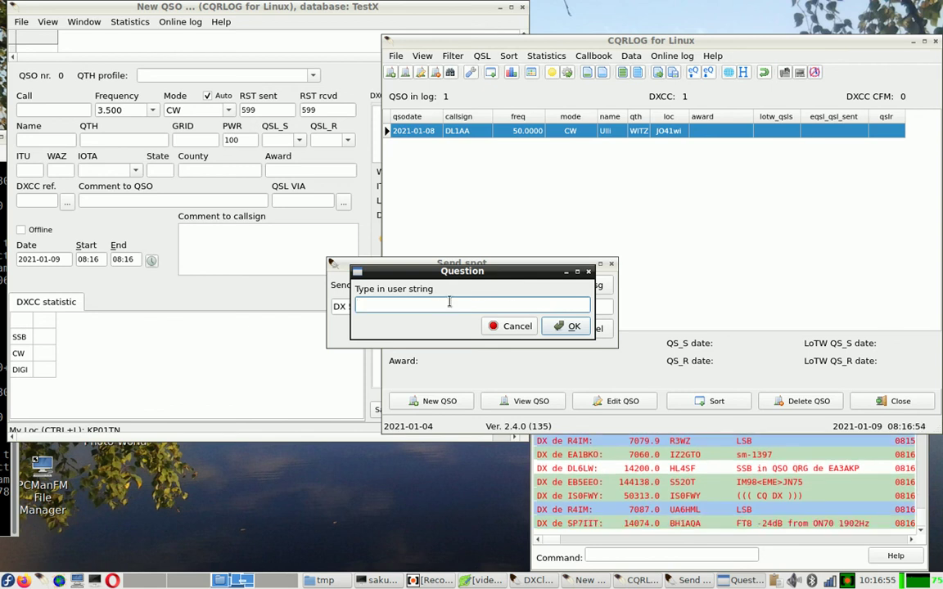
text(SAC)
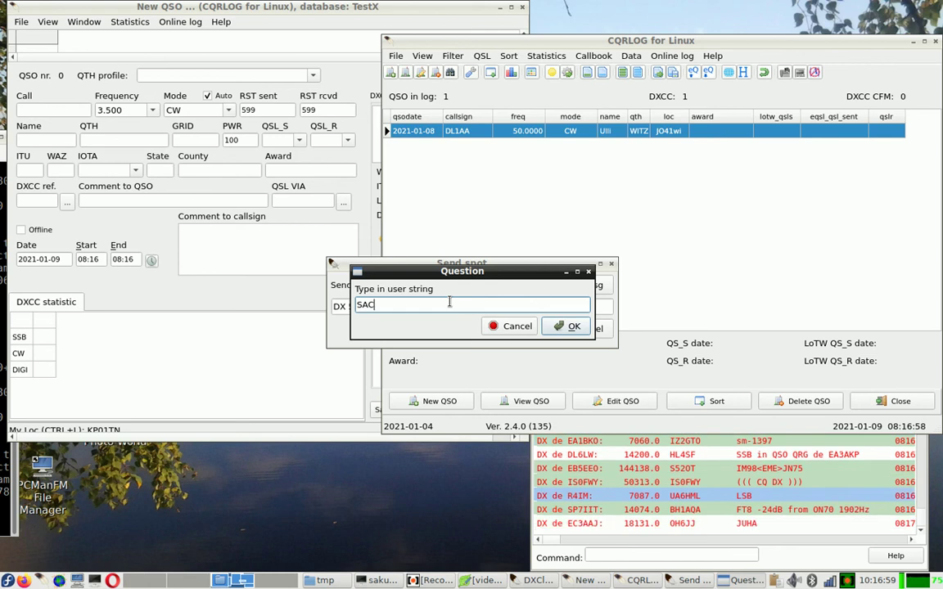
text( contest)
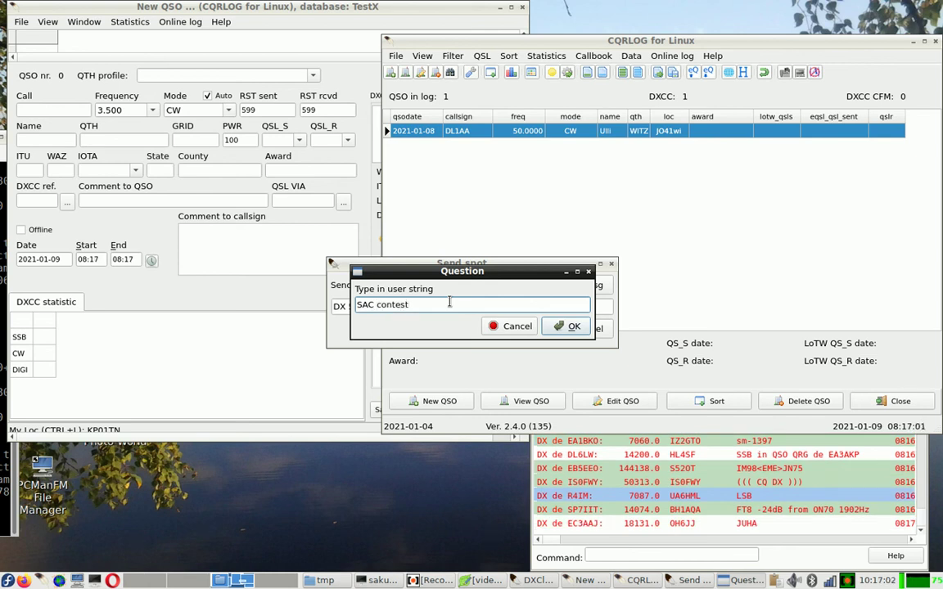
click(568, 326)
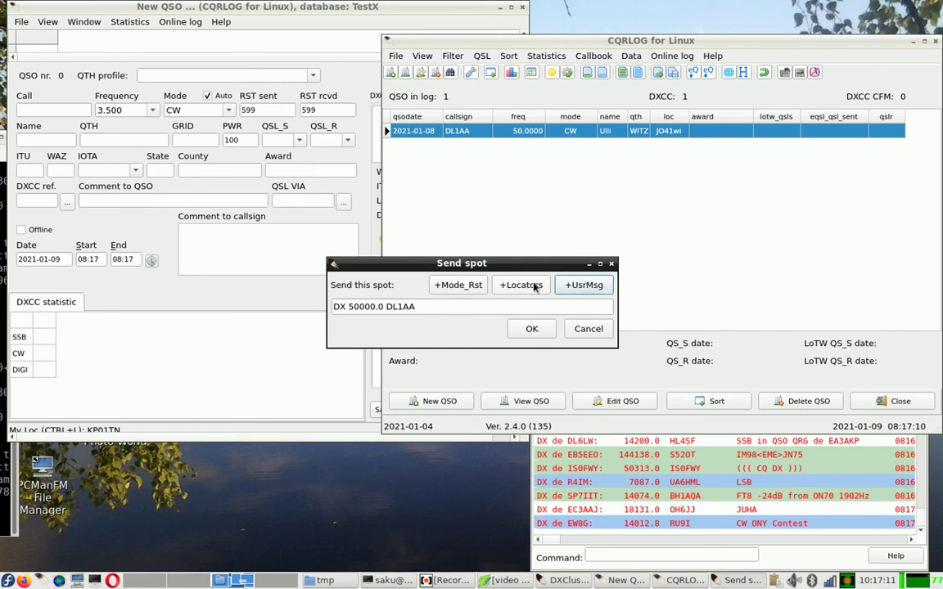
Step: Add the mode and RST report to the prepared spot, and cancel it without sending
click(460, 286)
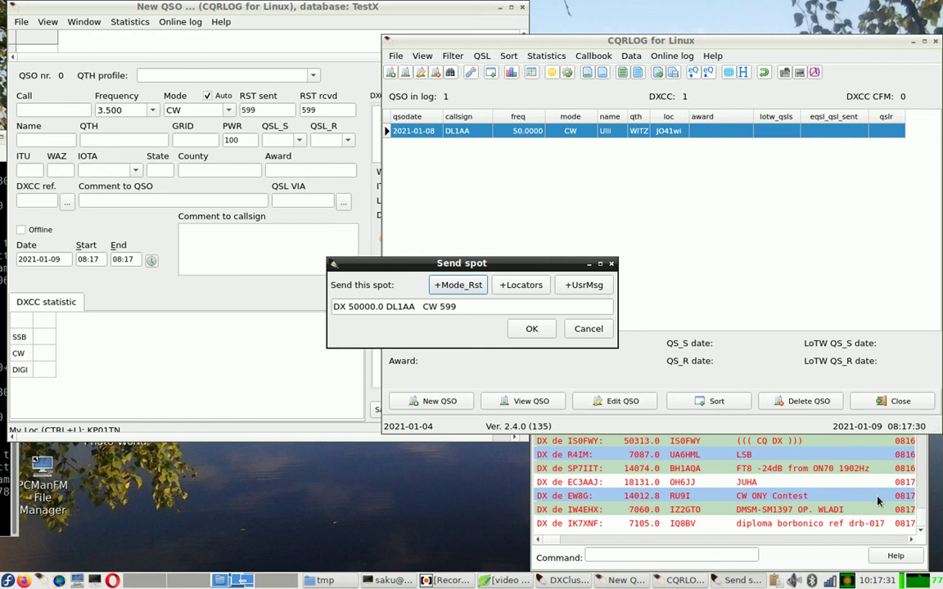
click(588, 329)
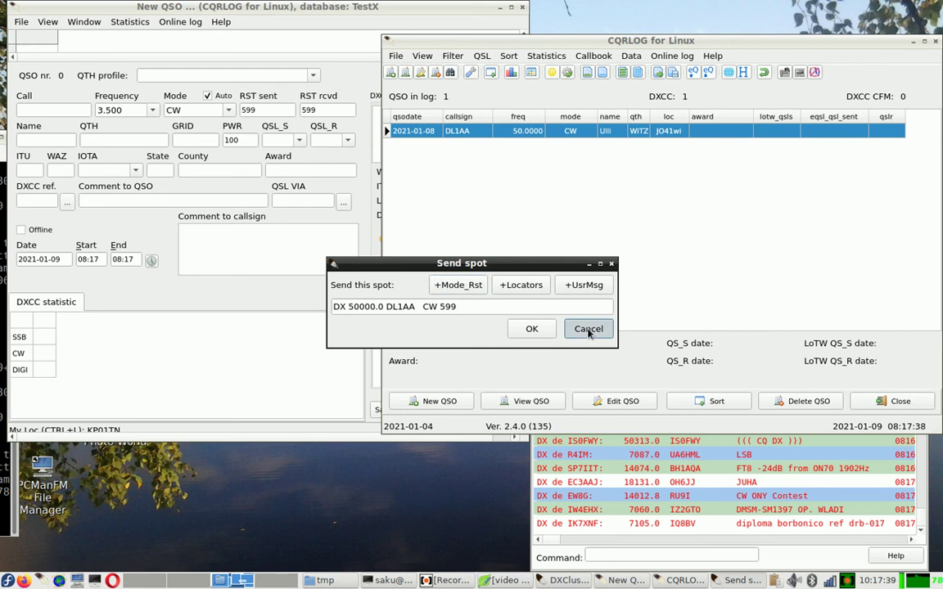
click(588, 329)
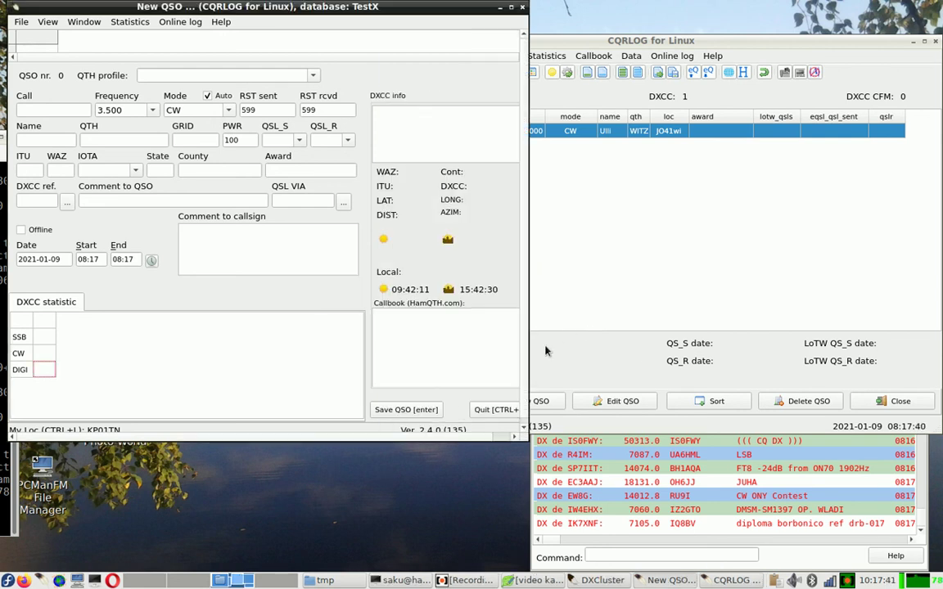
Step: Enter the callsign OH1AA in the new QSO, and preview a DX spot for it without sending
click(47, 108)
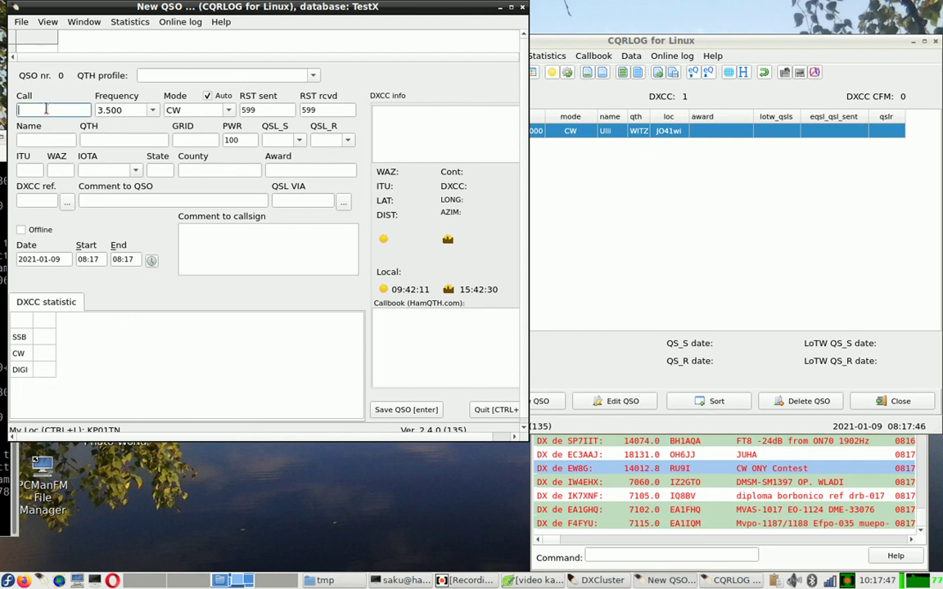
text(OH1A)
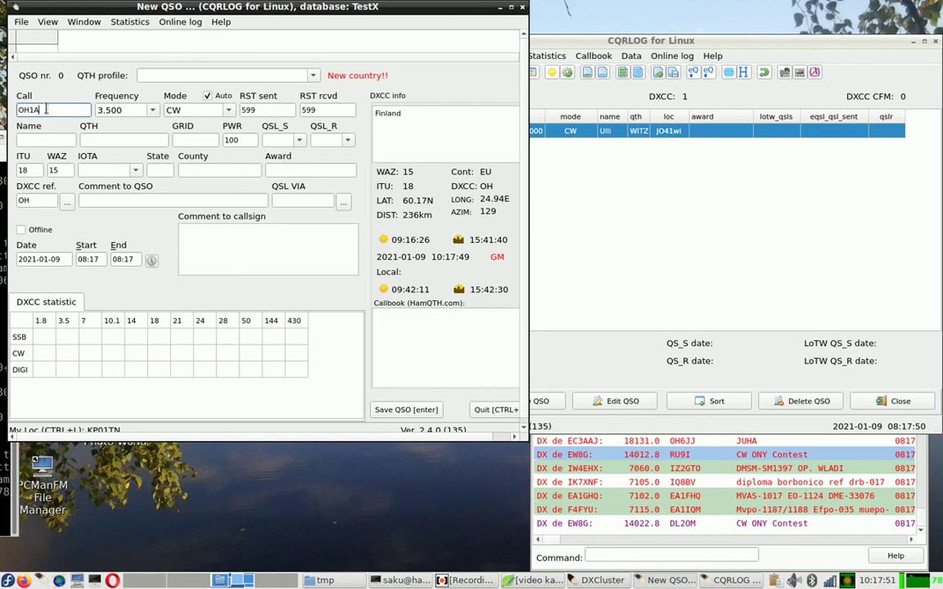
text(A)
key(Tab)
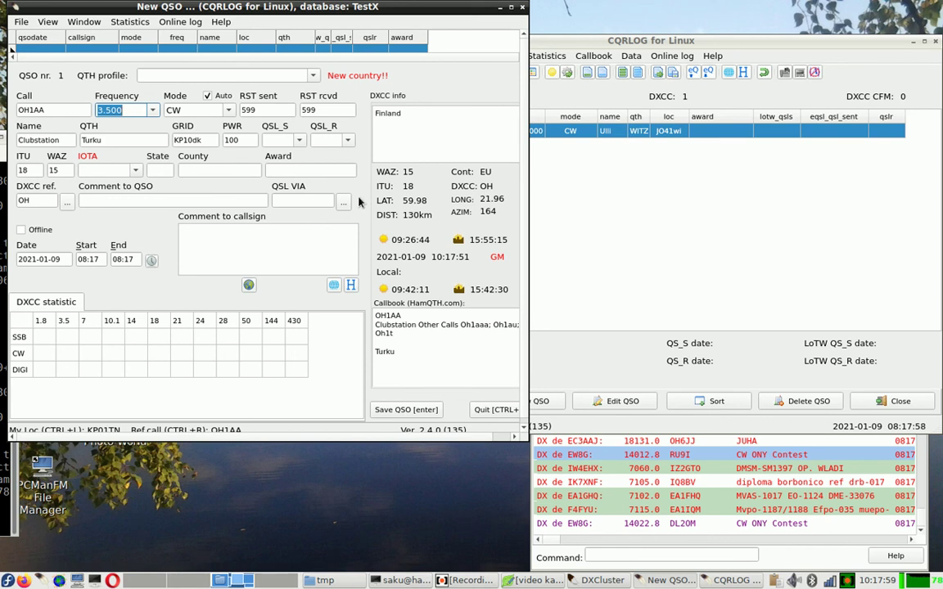
key(ctrl+w)
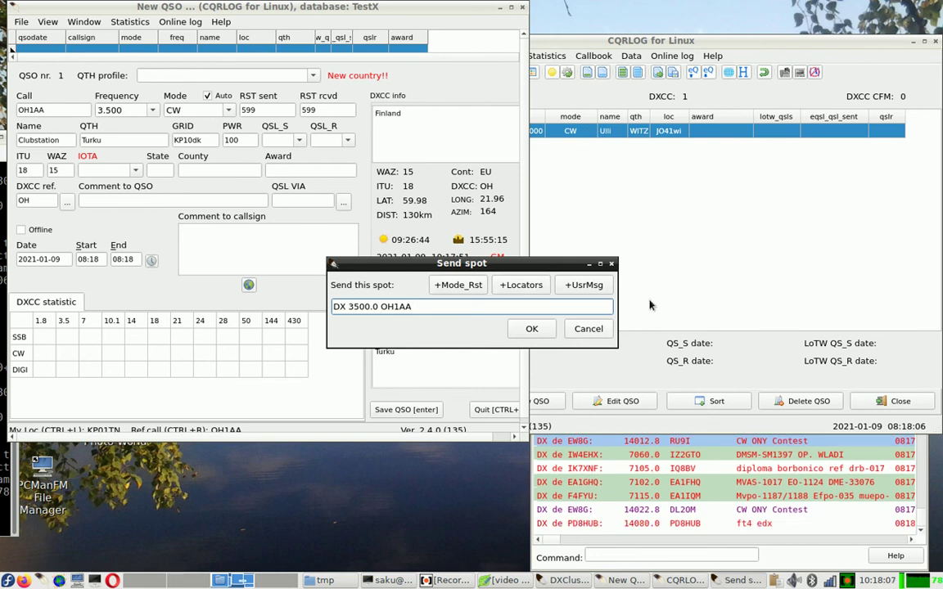
click(589, 330)
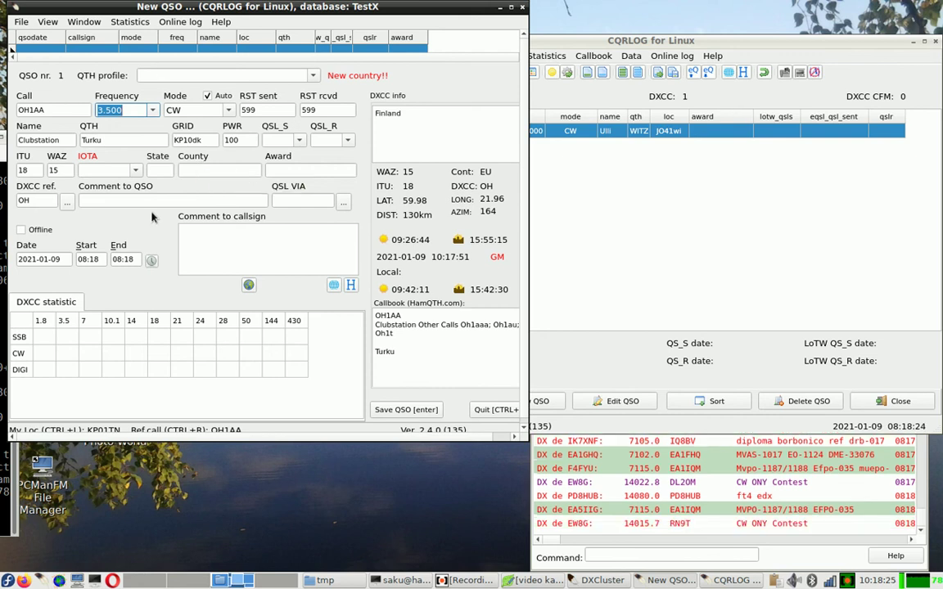
Step: Fill the new QSO from the DX cluster spot for IQ8BV on 7105.0
click(579, 47)
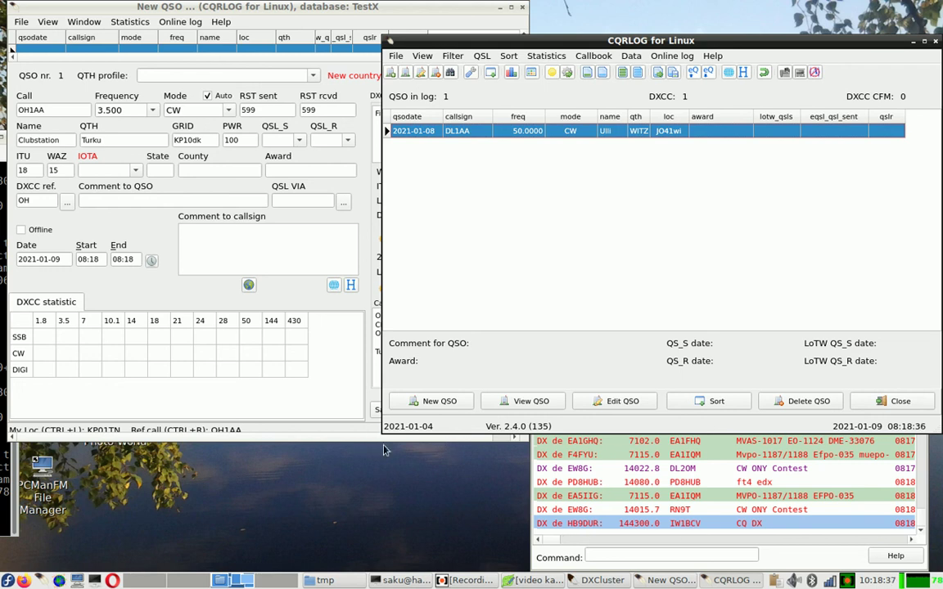
scroll(717, 515, up, 1)
scroll(717, 516, up, 2)
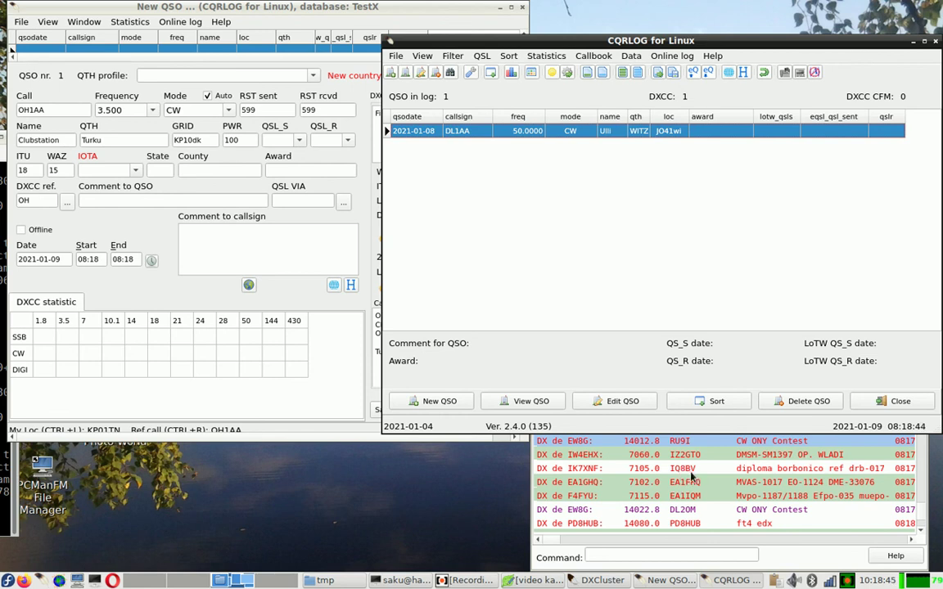
double_click(756, 470)
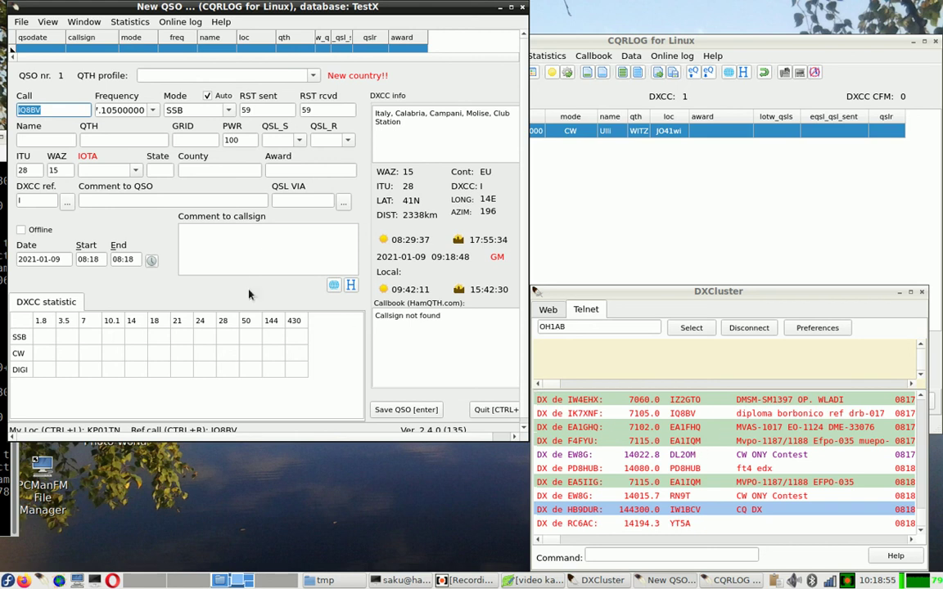
Step: Set the comment to QSO to "diploma borbonico ref drb-017" and save the QSO
click(146, 203)
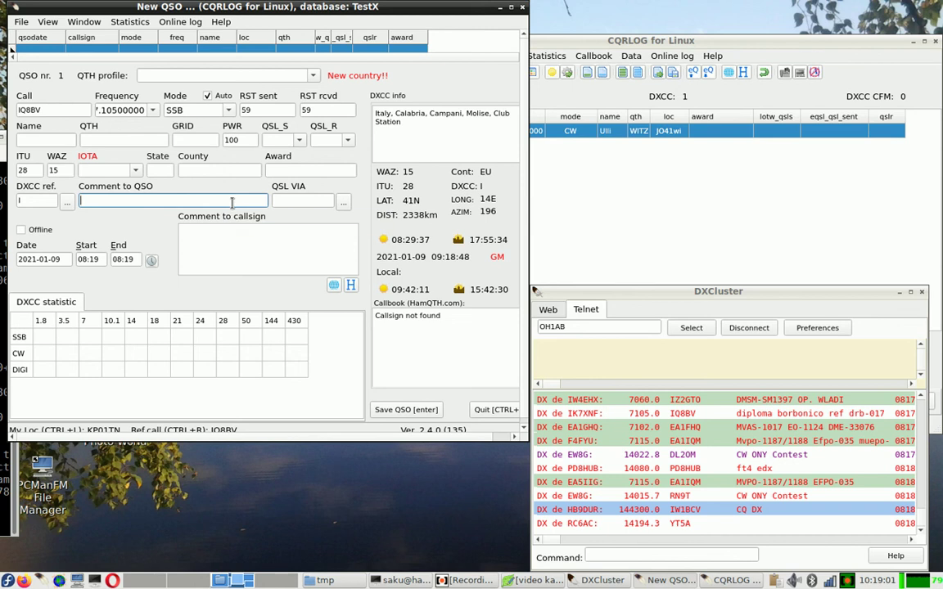
text(diploma borbonico ref drb-017)
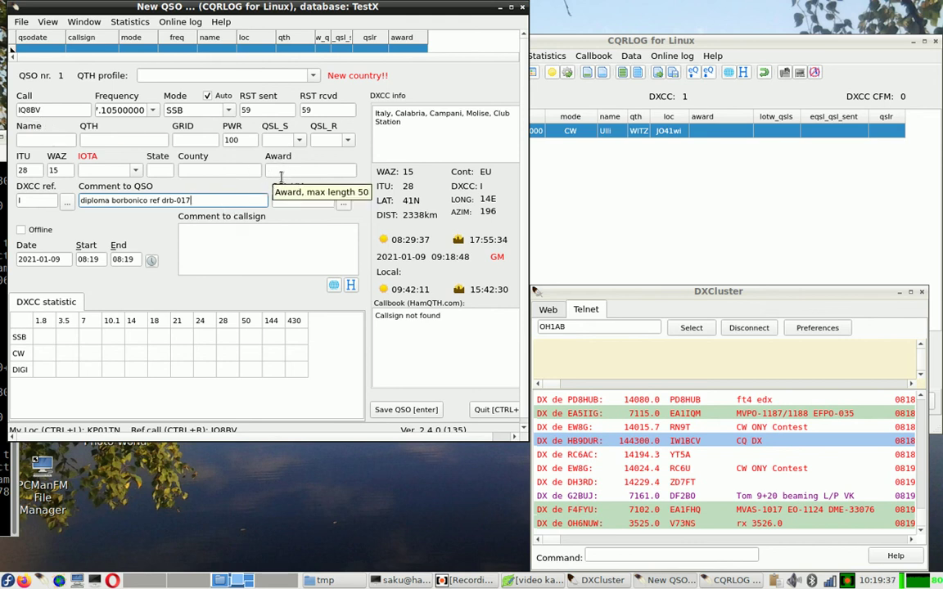
click(285, 170)
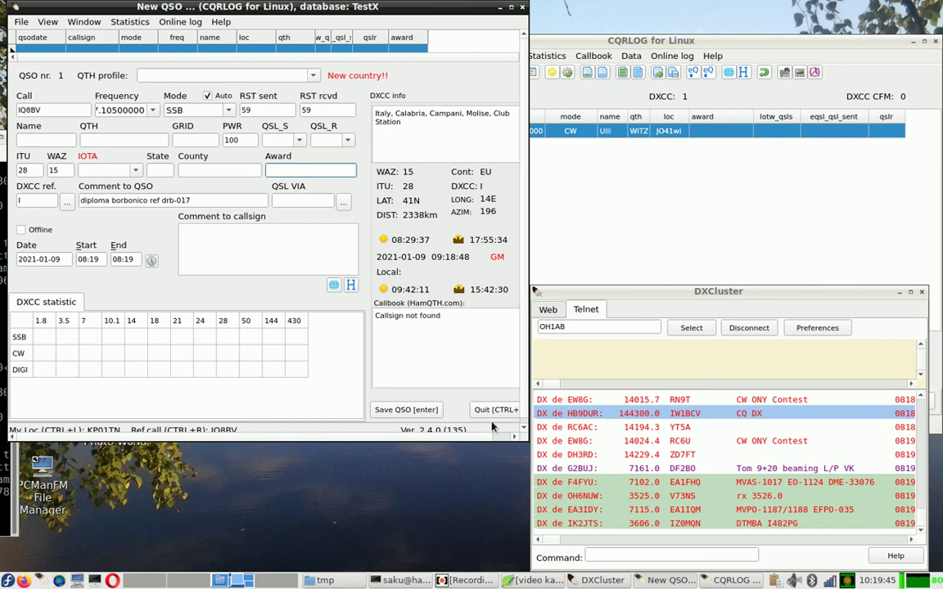
click(435, 409)
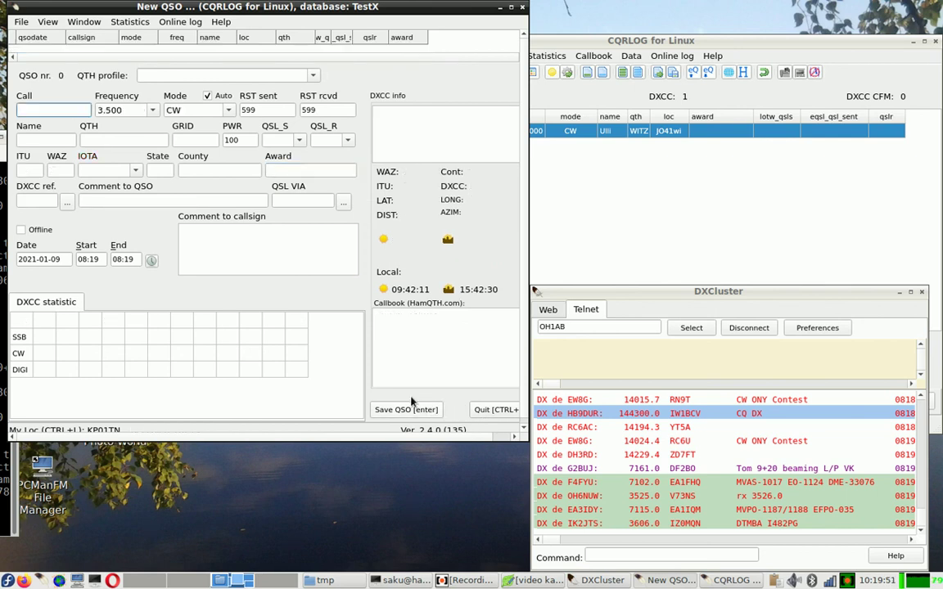